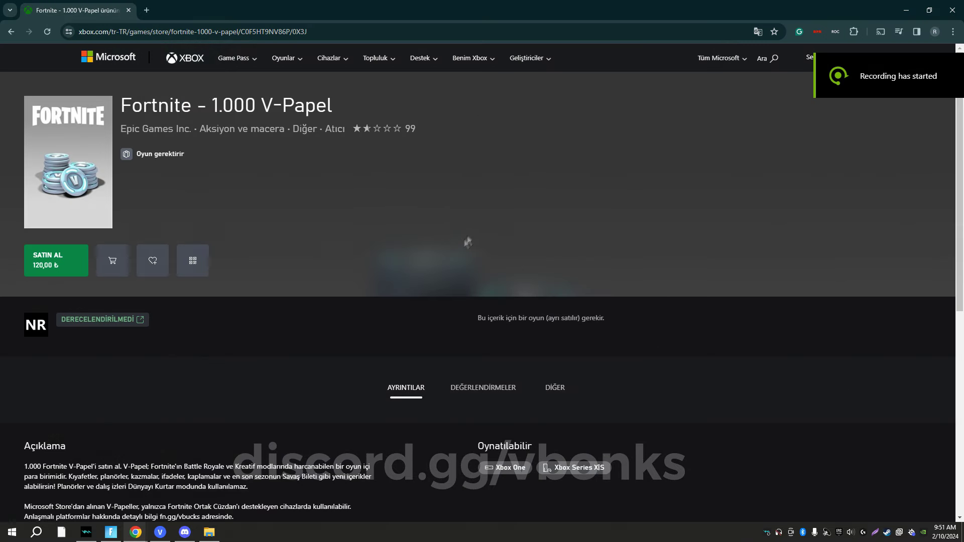
Step: Open DevTools on the Network panel and add the V-Papel pack to the cart
click(324, 32)
key(End)
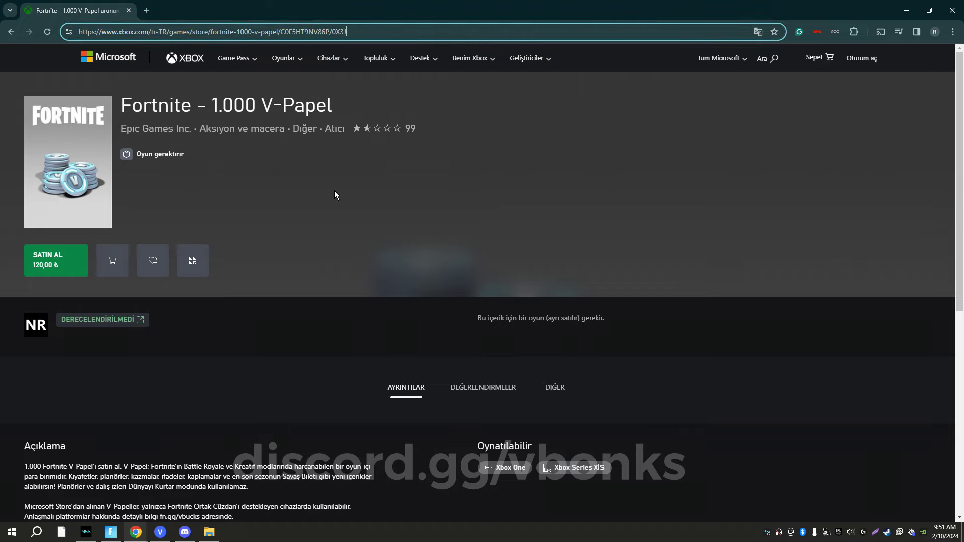
click(335, 195)
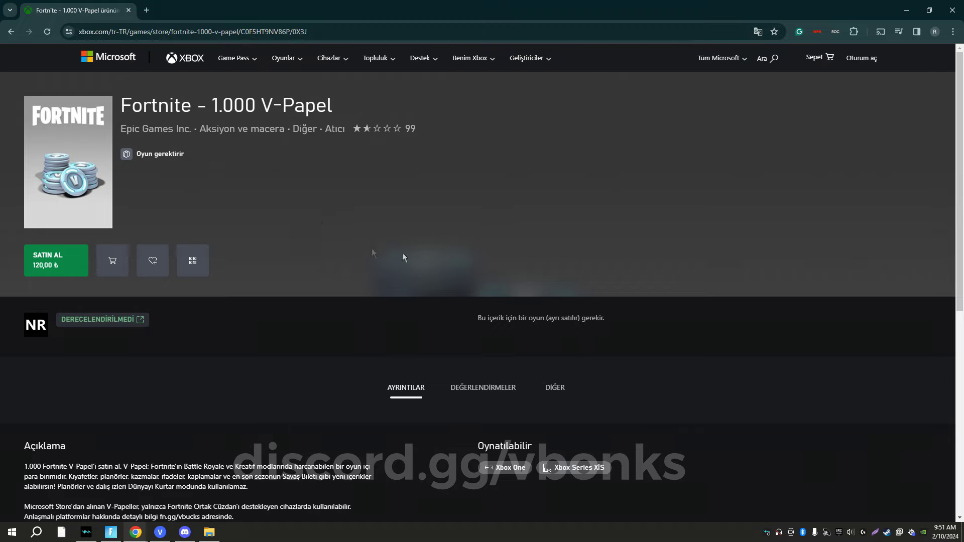
right_click(436, 231)
click(486, 447)
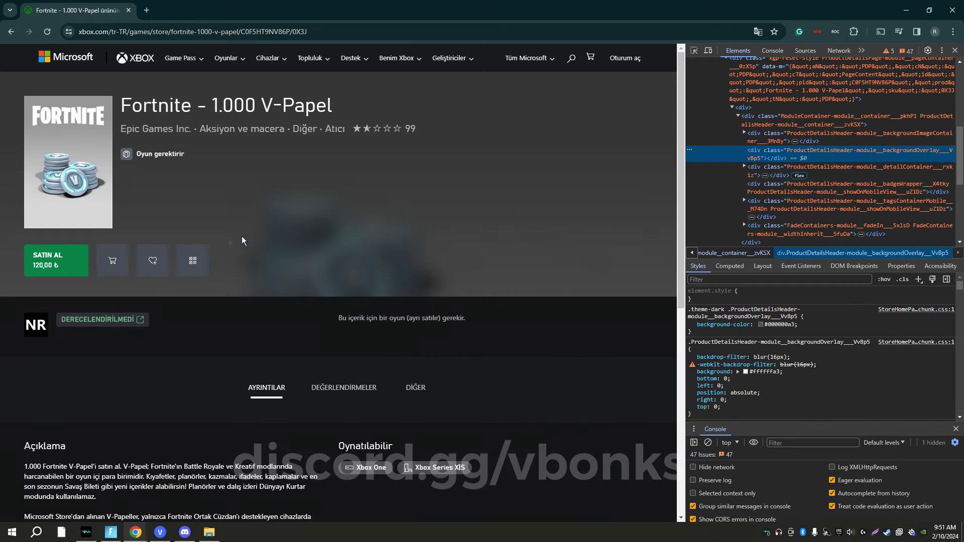
click(831, 51)
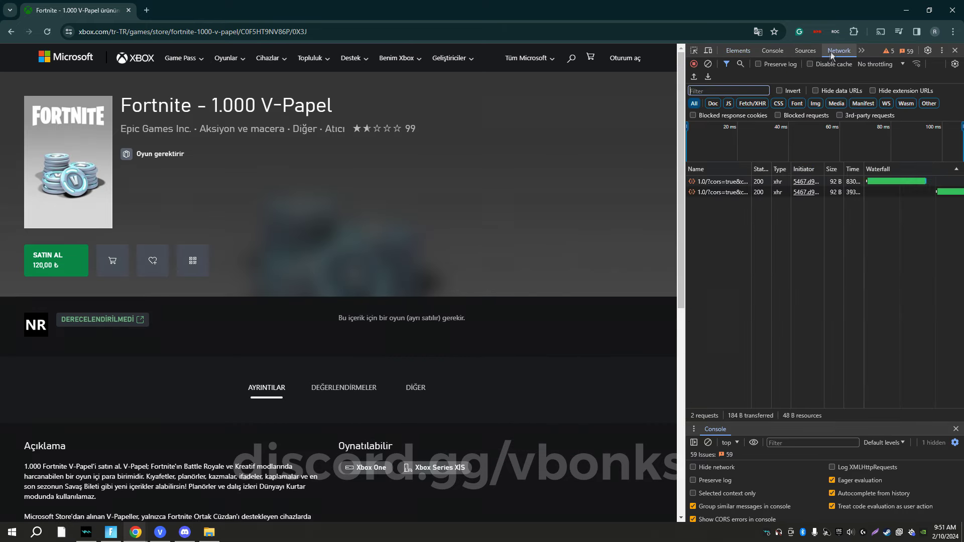
click(116, 262)
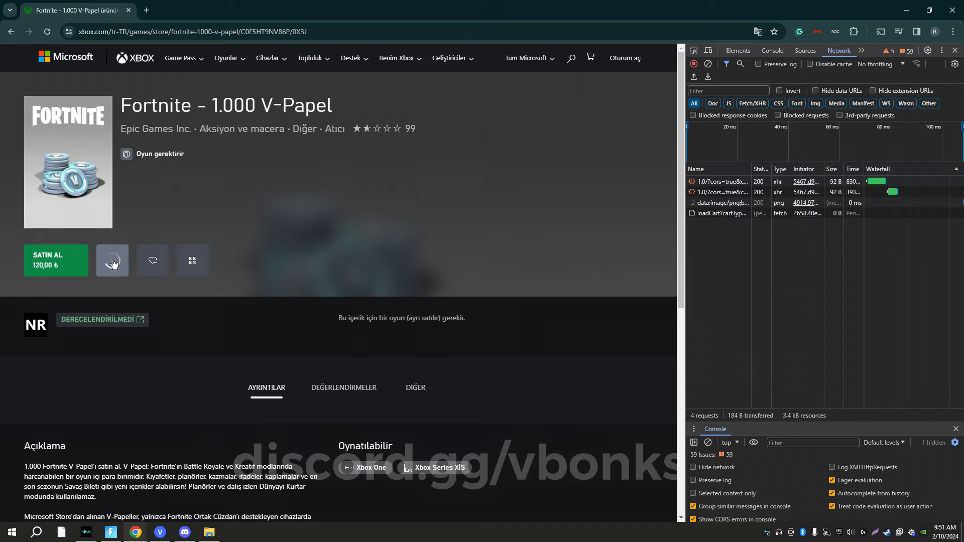
Step: Copy the failed loadCart request as fetch and open it in a new tab
right_click(714, 215)
mouse_move(745, 300)
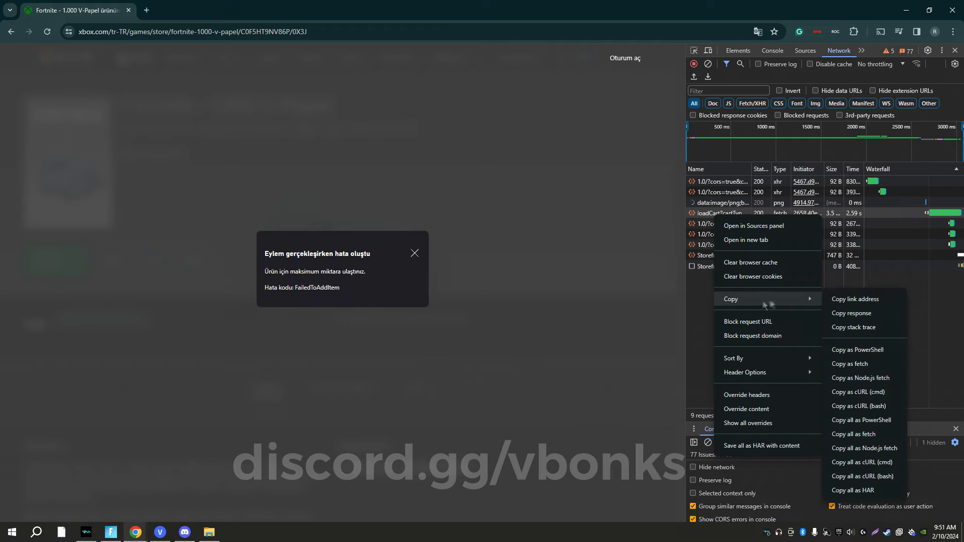
click(869, 369)
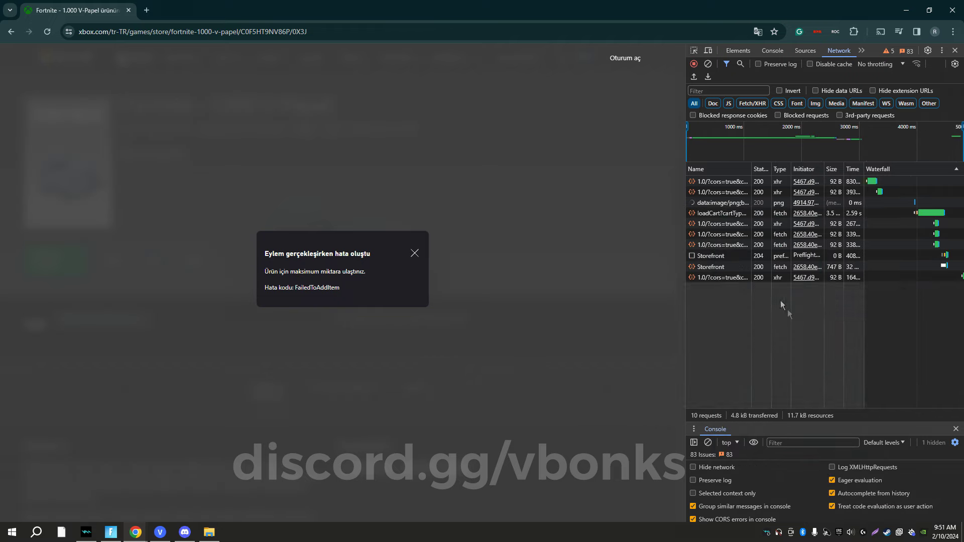
right_click(717, 213)
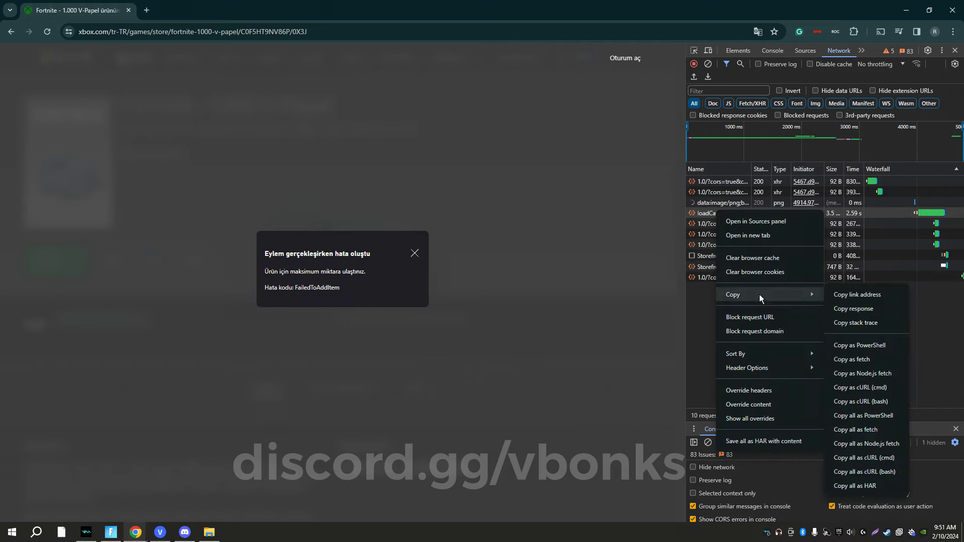
click(748, 236)
Step: Open DevTools on the Access Denied tab and paste the loadCart fetch call into the Console
right_click(453, 233)
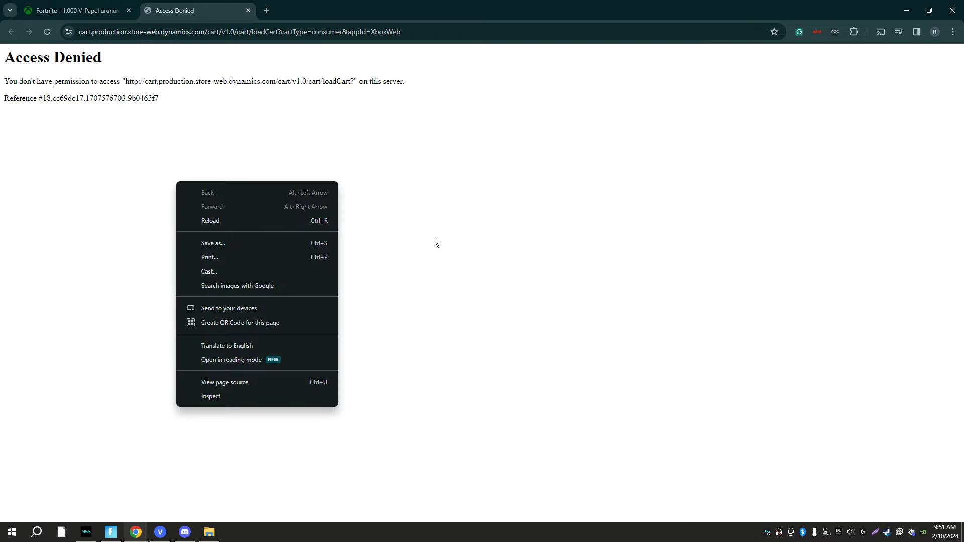
click(249, 399)
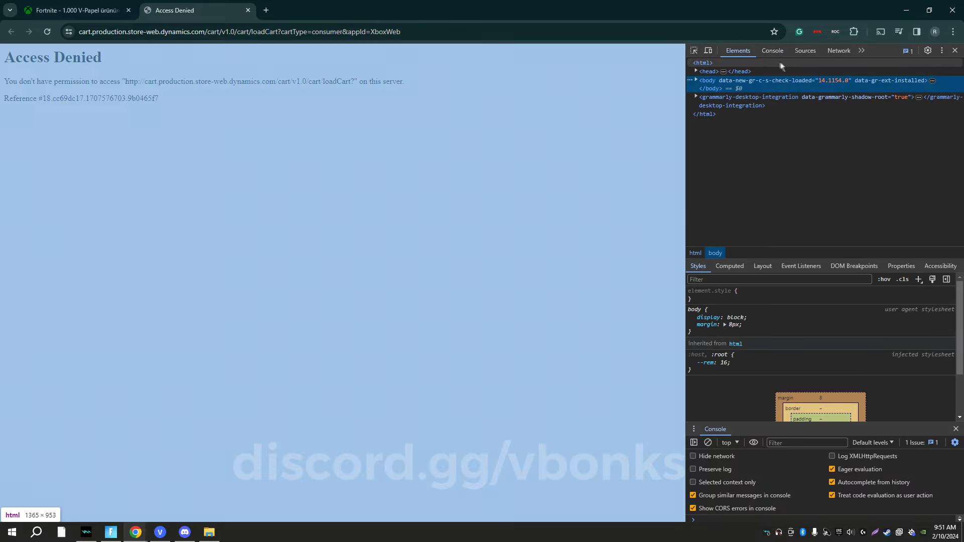
click(772, 52)
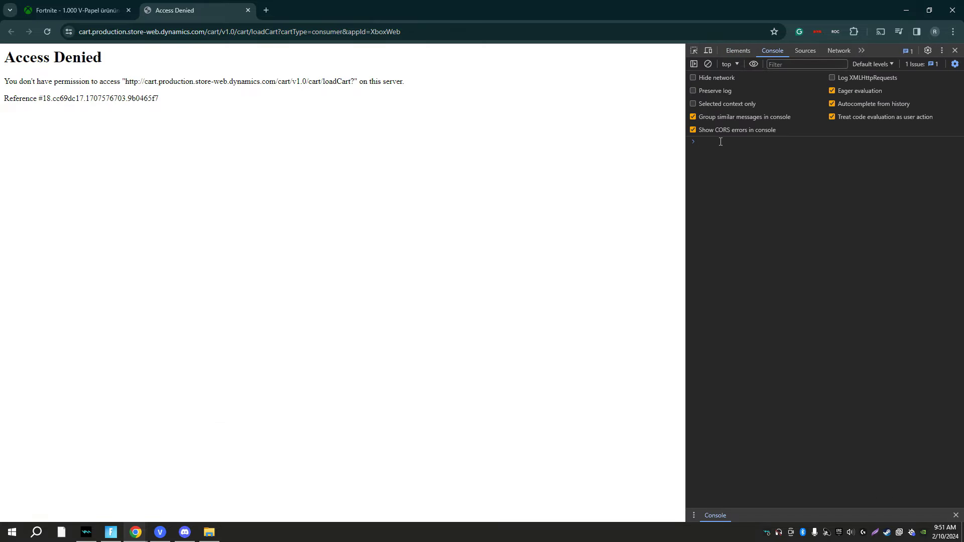
key(ctrl+v)
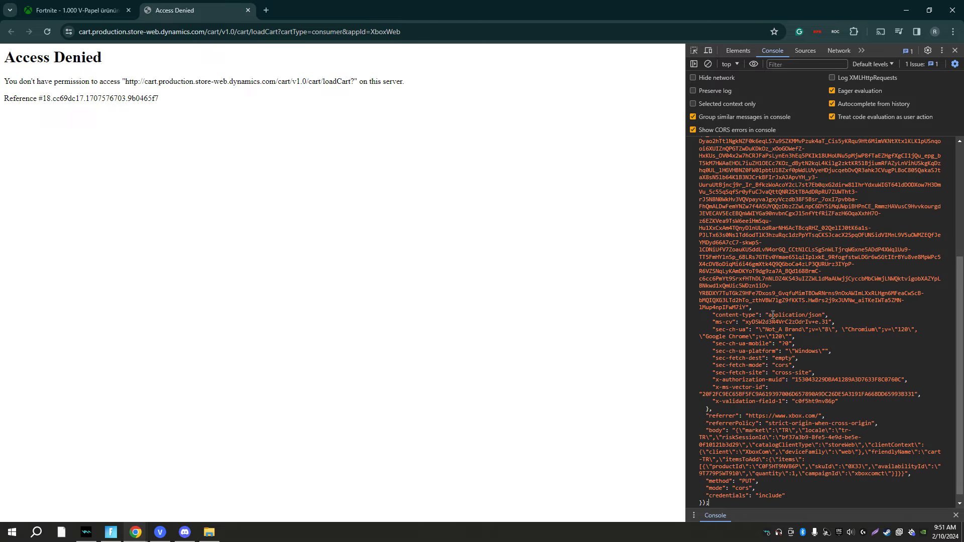
scroll(808, 443, down, 1)
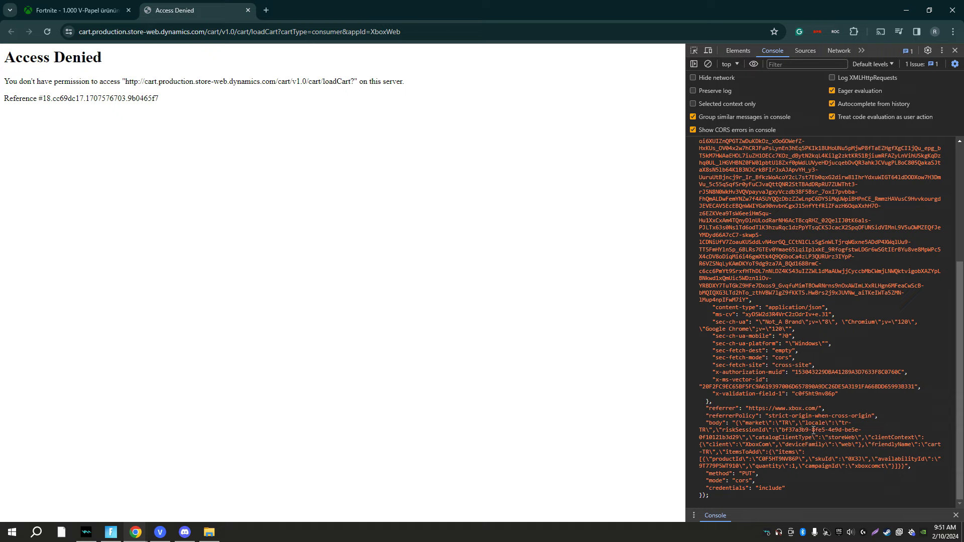
Step: Change TR to AR in the fetch body's market, locale region and friendlyName
key(BackSpace)
text(A)
key(BackSpace)
text(A)
key(Down)
key(Down)
key(Down)
key(Delete)
text(A)
drag(783, 423, 786, 423)
Step: Set the locale language to es and the skuId to 0010
click(845, 423)
text(es)
click(857, 446)
click(859, 459)
key(BackSpace)
key(BackSpace)
key(BackSpace)
key(BackSpace)
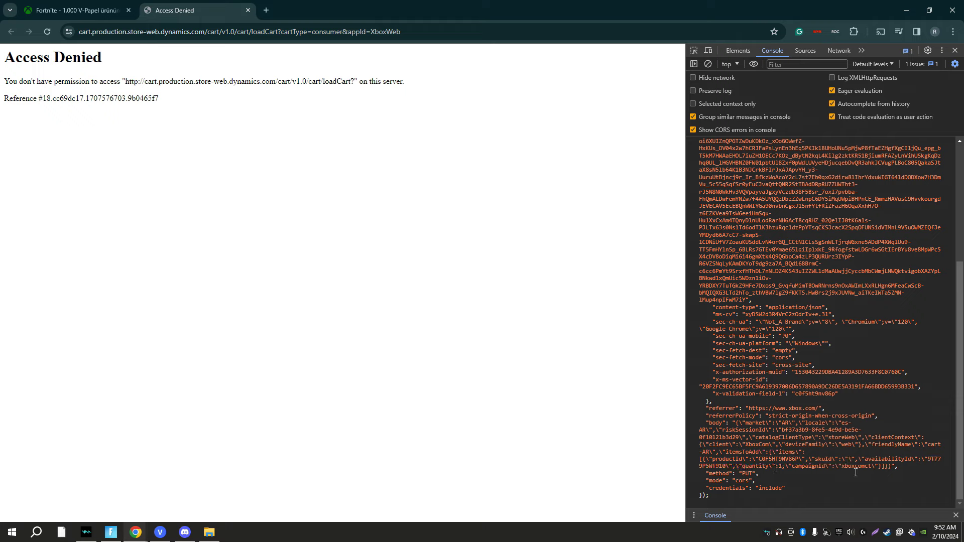
text(0010)
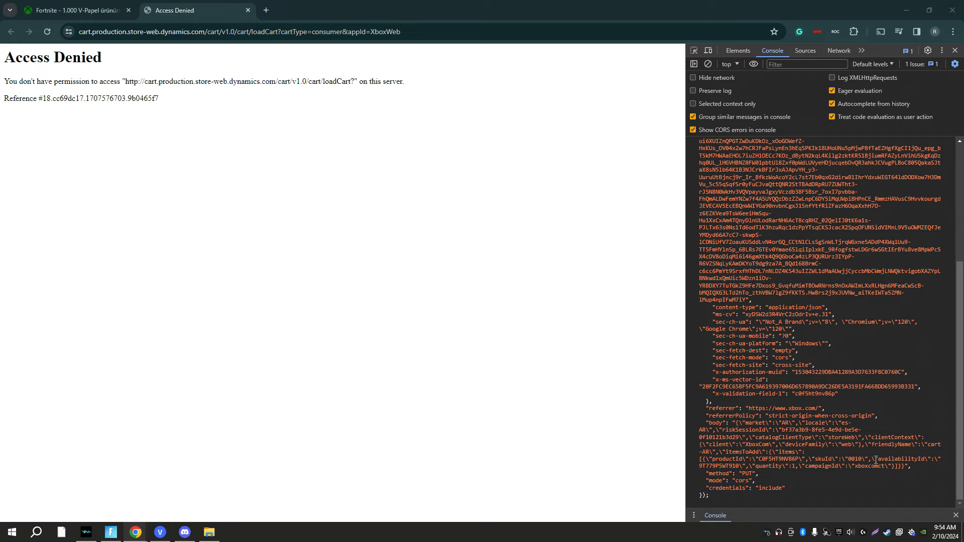
Step: Replace the productId C0F5HT9NV86P with 9NRFP18VMR2F in the fetch body
click(766, 460)
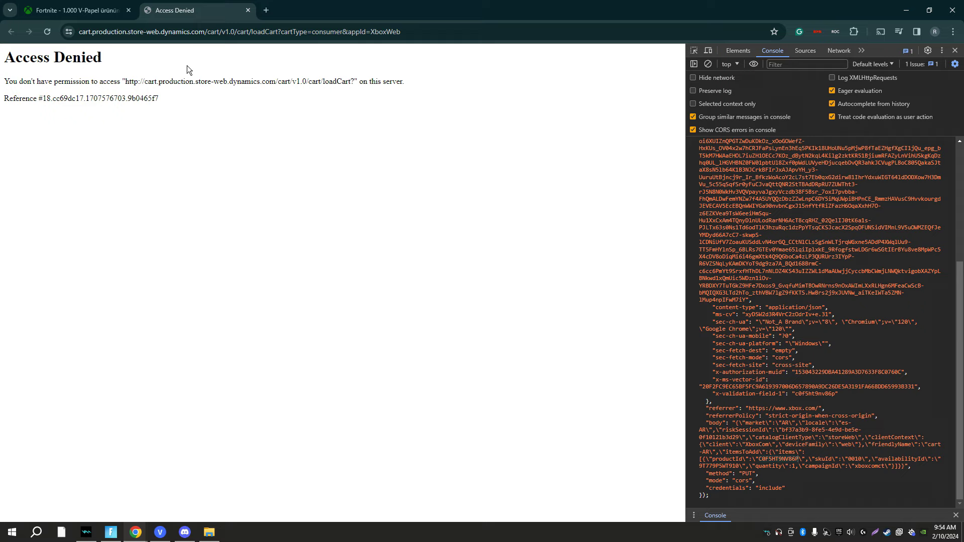
double_click(798, 458)
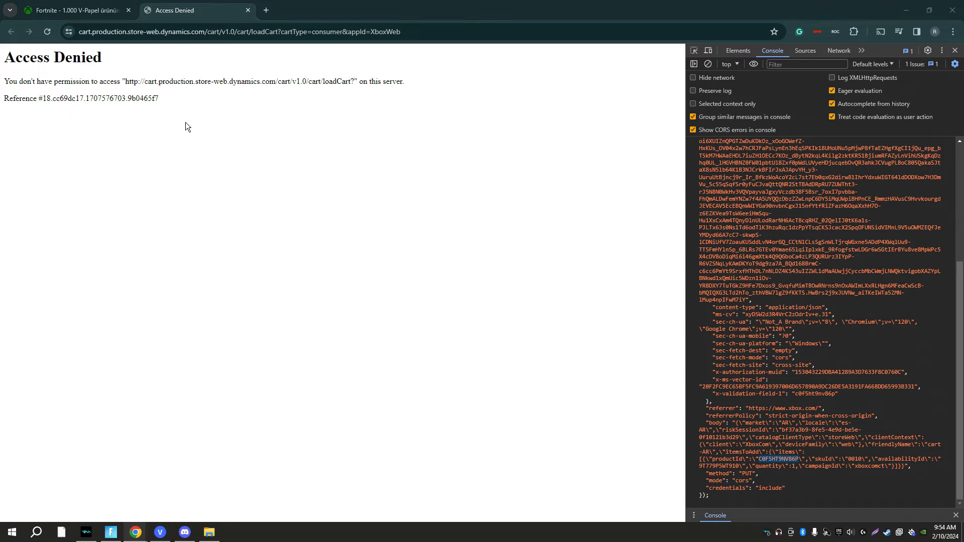
click(774, 459)
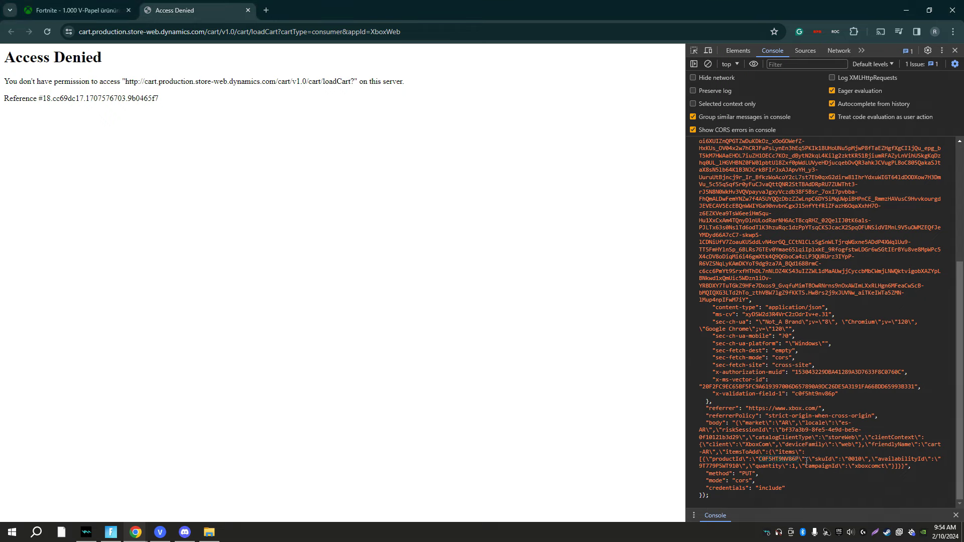
double_click(775, 459)
text(9NRFP18VMR2F)
Step: Set availabilityId to 9NRFP18VMR2F and run the edited fetch call
double_click(710, 466)
text(9NRFP18VMR2F)
key(Return)
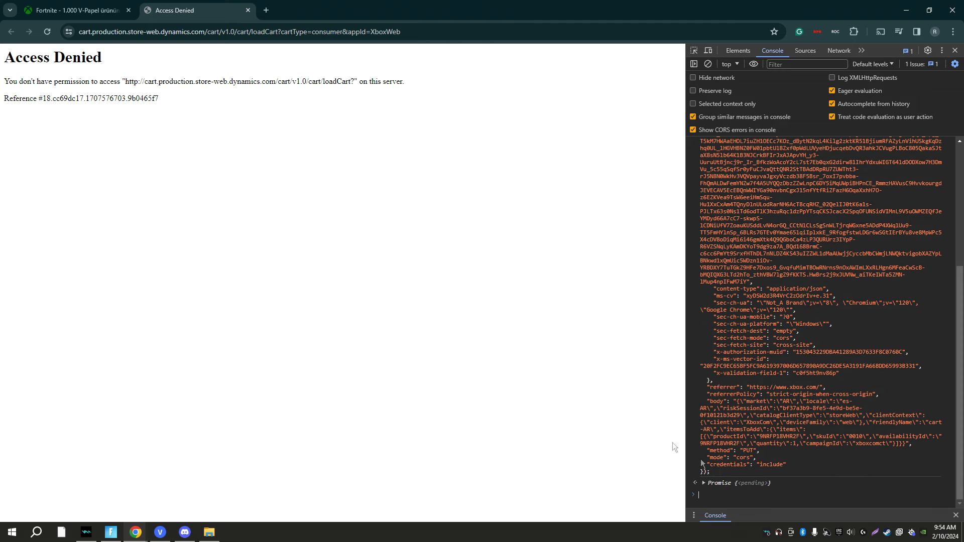
click(116, 11)
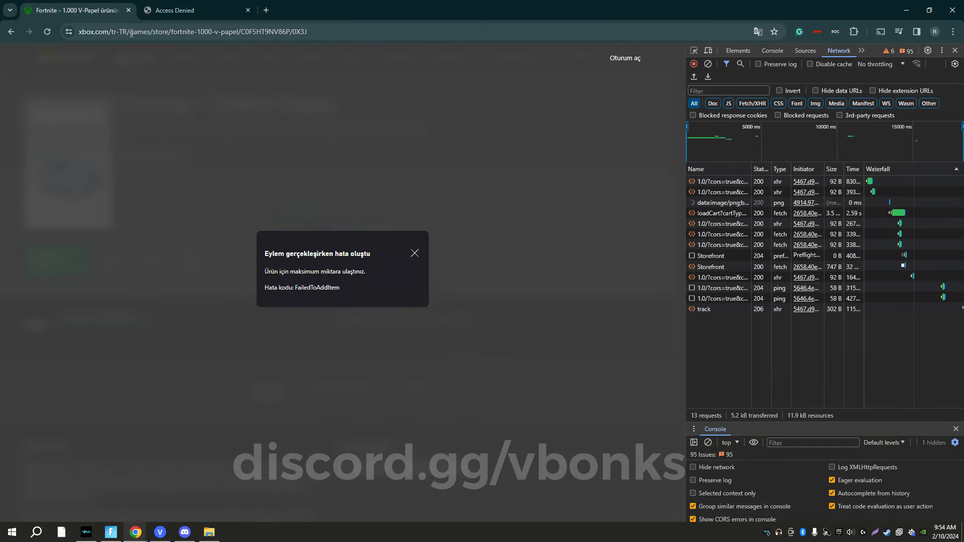
Step: Change the store address locale from tr-TR to es-AR, load it, and decline translation
click(128, 32)
click(127, 31)
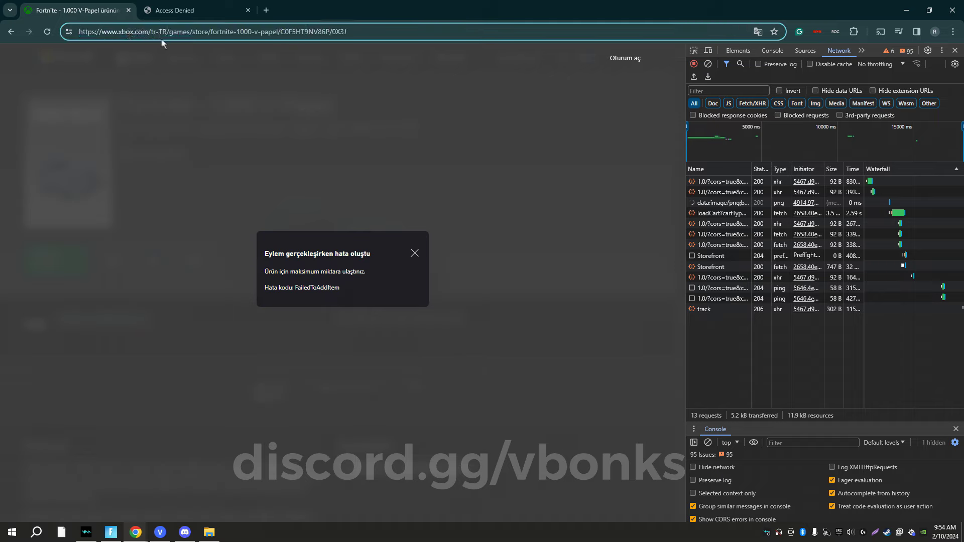
key(BackSpace)
key(BackSpace)
key(BackSpace)
key(BackSpace)
key(BackSpace)
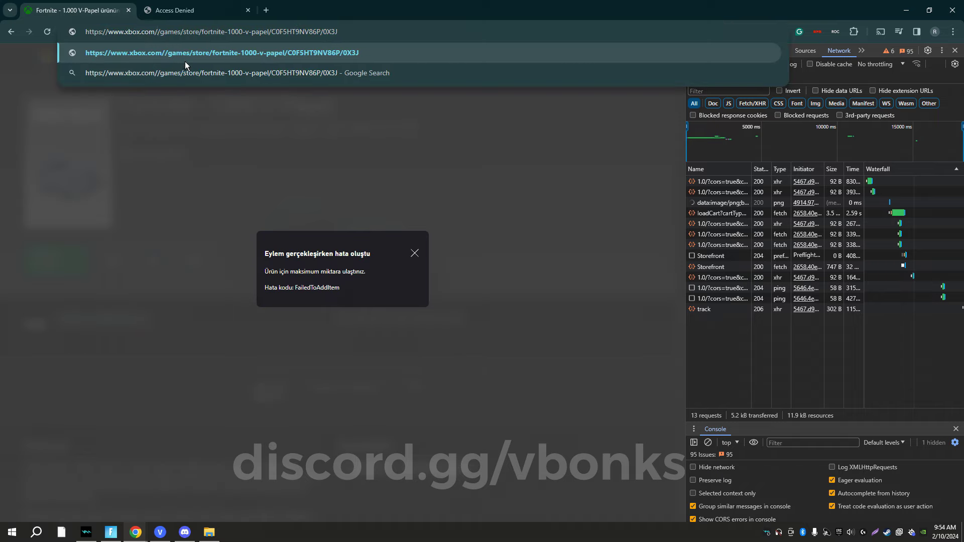
text(es-AR)
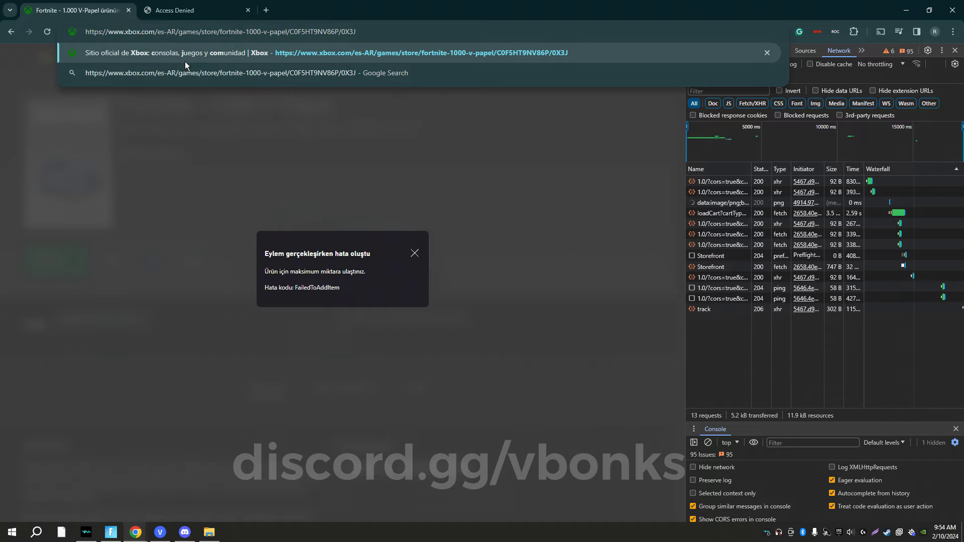
key(Return)
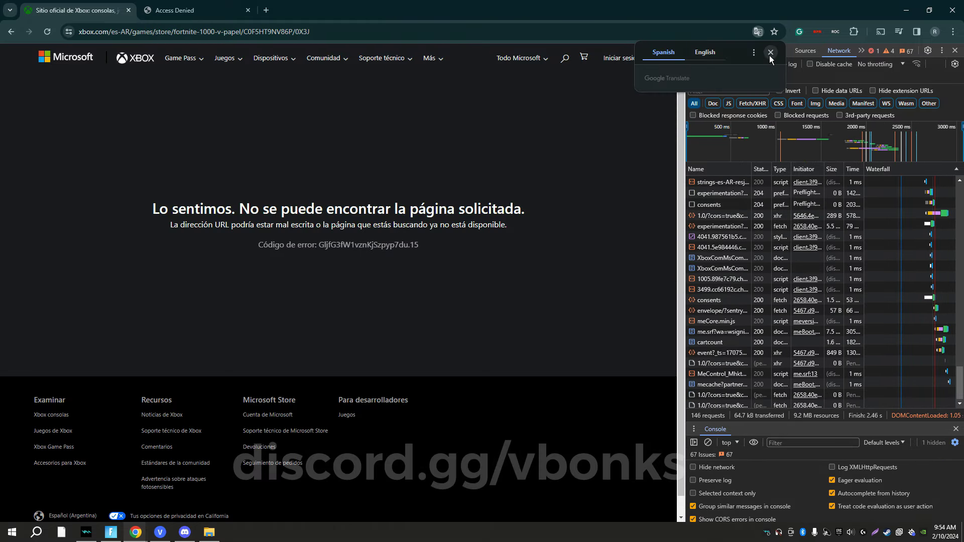
click(769, 54)
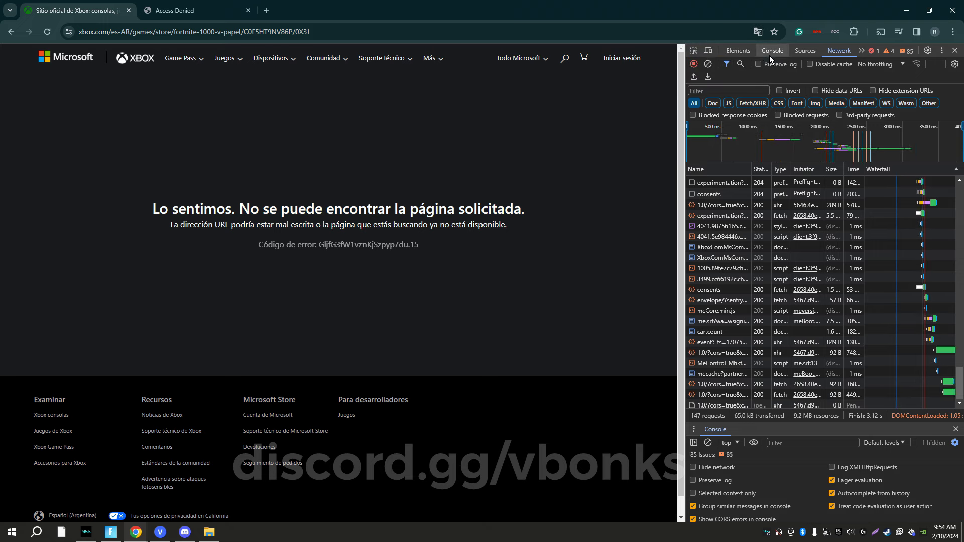
click(582, 58)
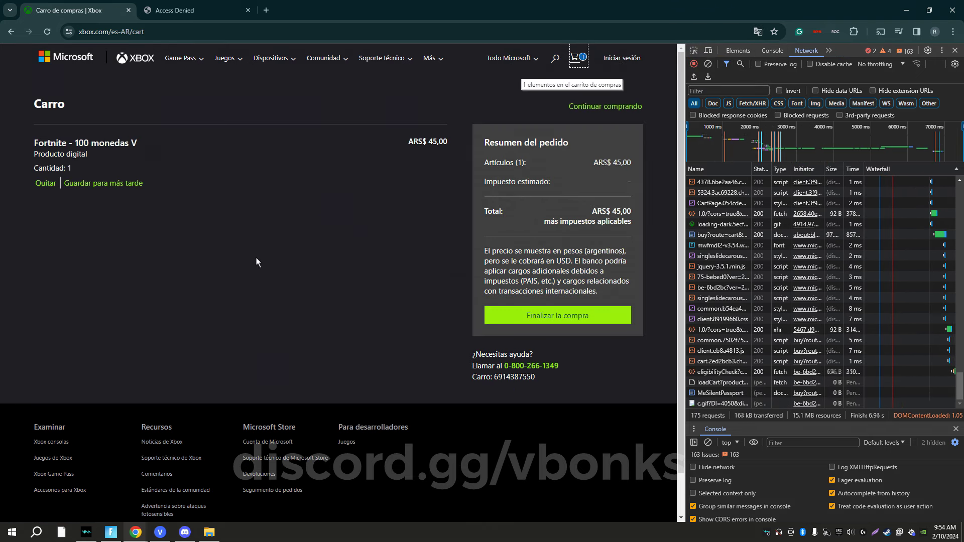
Step: Check the cart's Fortnite 100 monedas V item at ARS$ 45,00, then return to Access Denied
drag(33, 140, 190, 173)
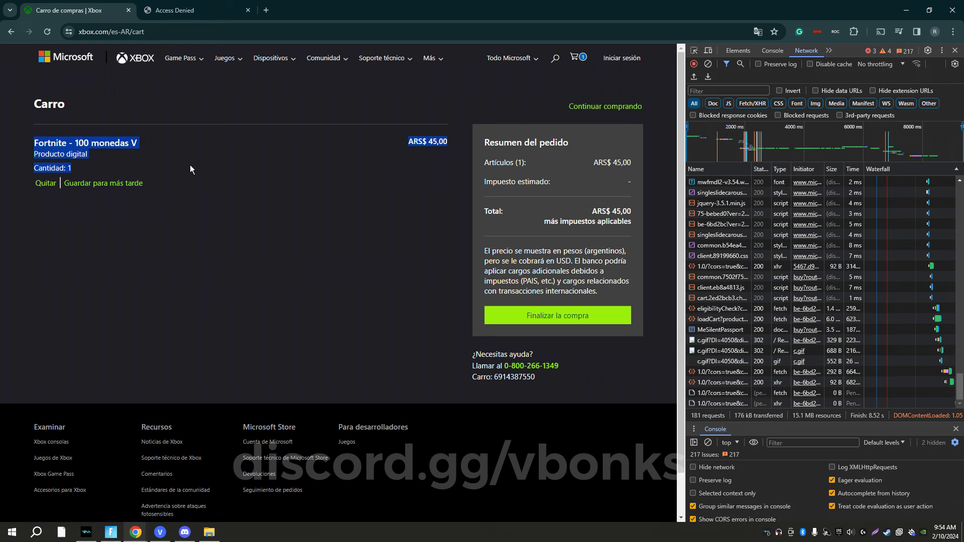
click(268, 191)
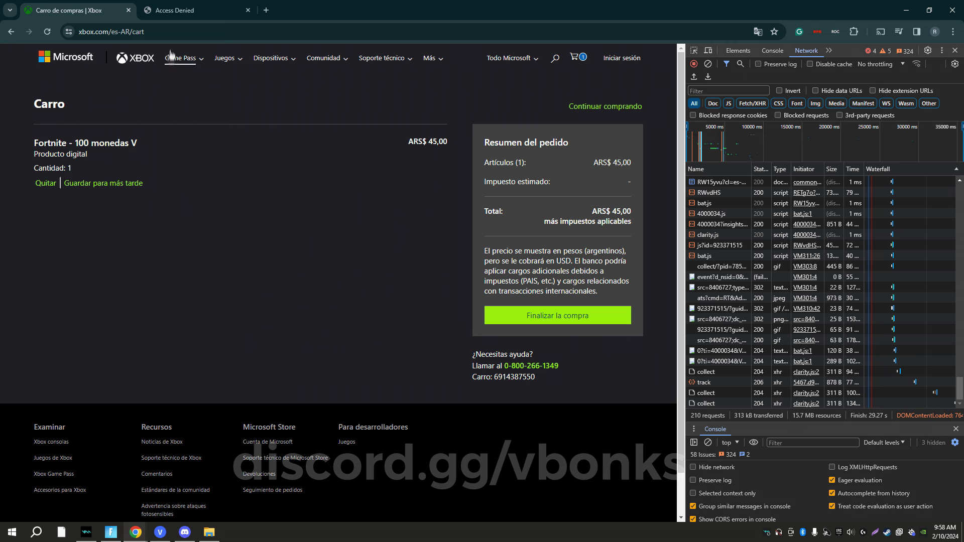
click(178, 4)
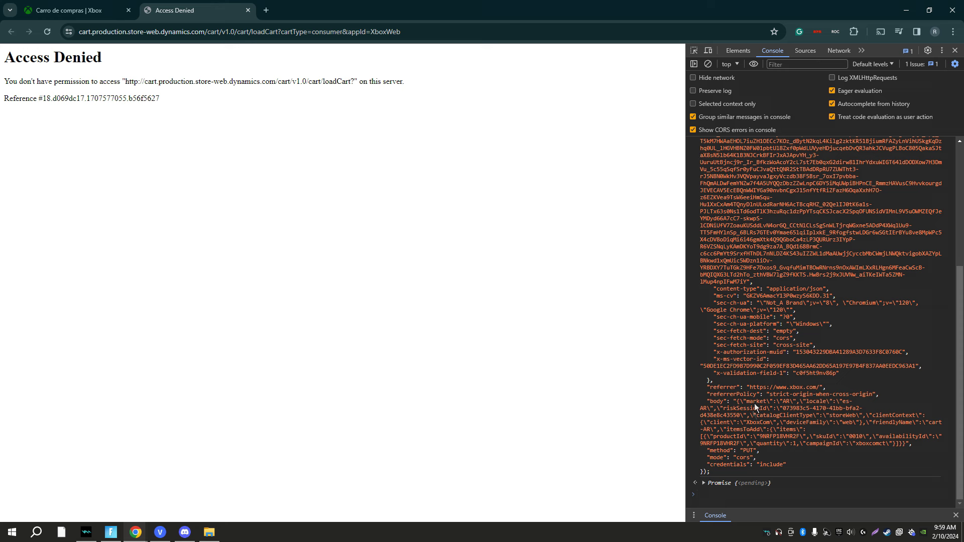
Step: Select the executed loadCart fetch call text in the Console
drag(715, 469, 702, 147)
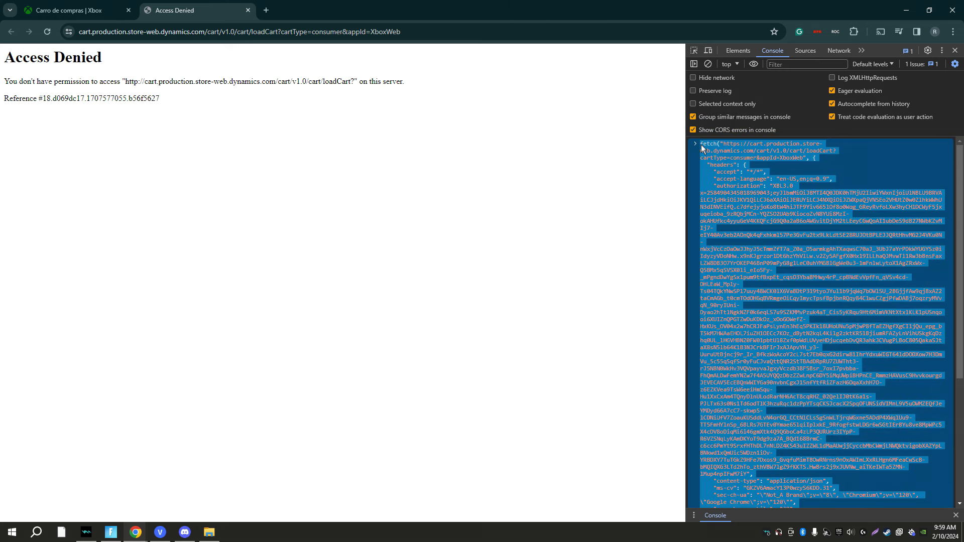
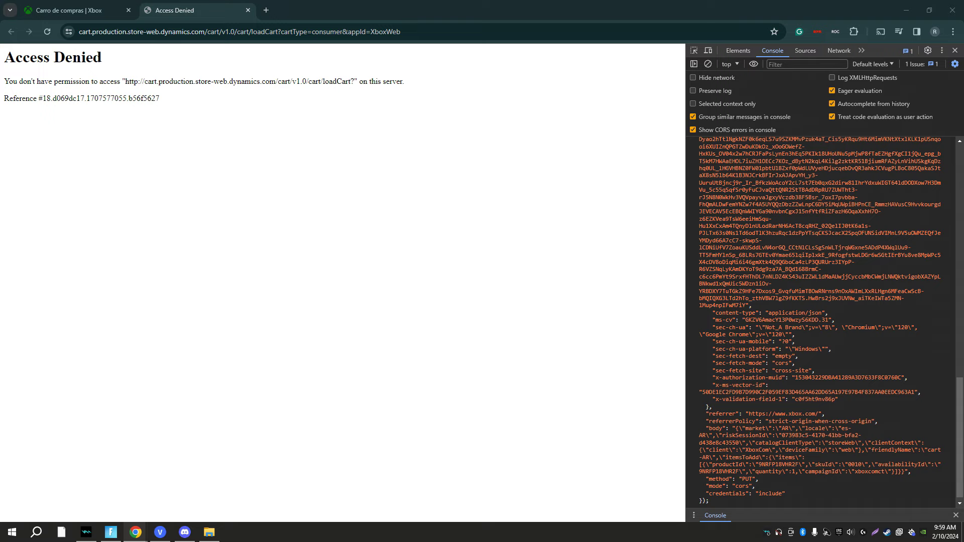
Step: Swap the fetch body's product ID from 9NRFP18VHR2F to 9PD1G688WD0V and run the cart request
double_click(726, 470)
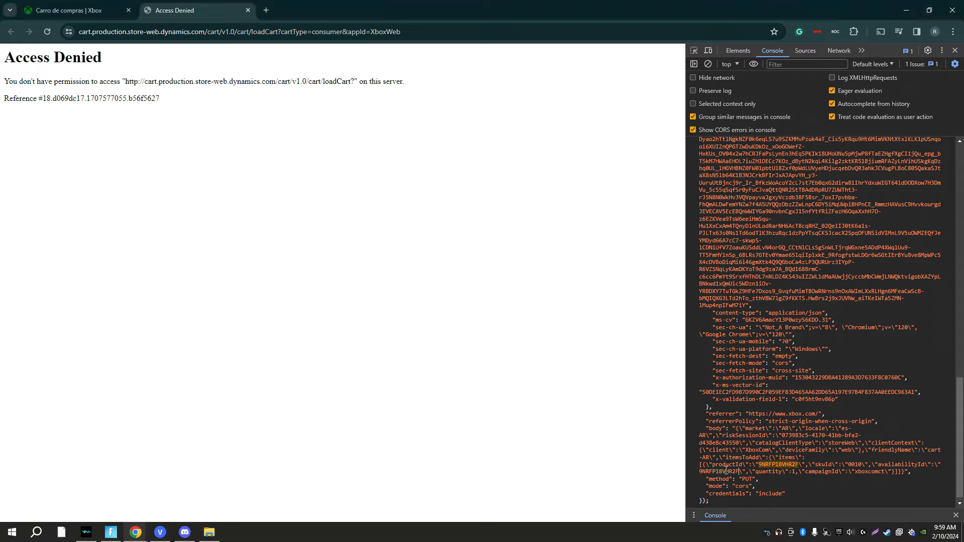
text(9PD1G688WD0V)
double_click(784, 464)
text(9PD1G688WD0V)
key(Return)
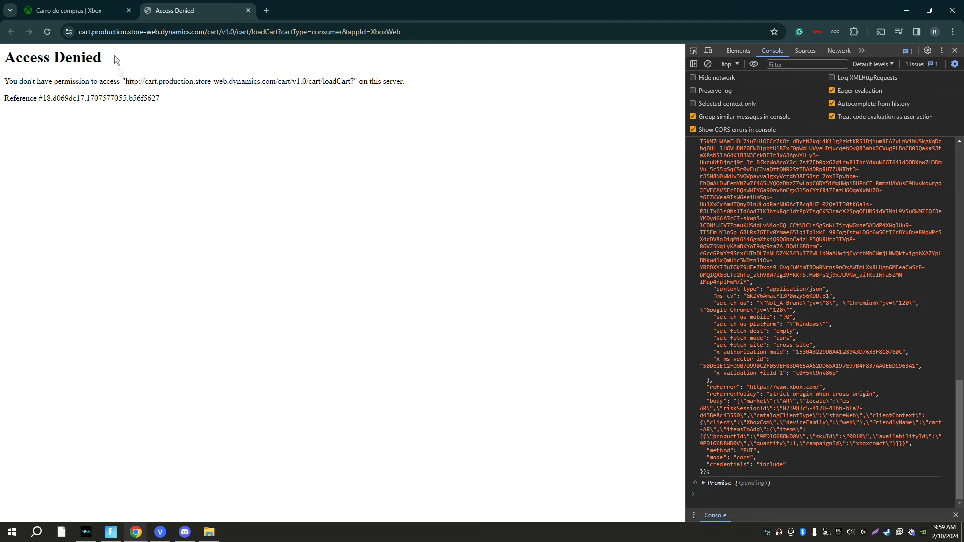
click(102, 10)
Step: Reload the cart to show Fortnite 100 and 200 monedas V totalling ARS$ 135,00
click(46, 31)
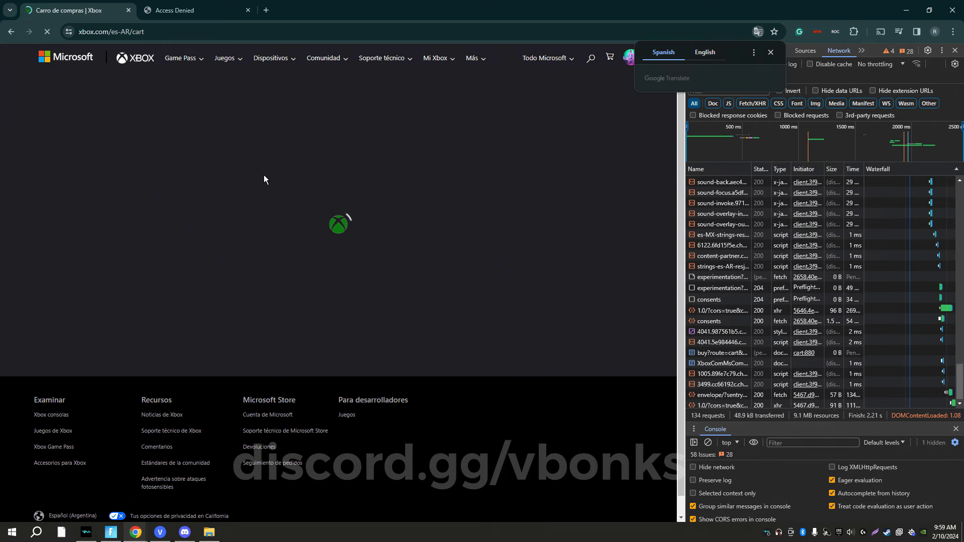
click(268, 179)
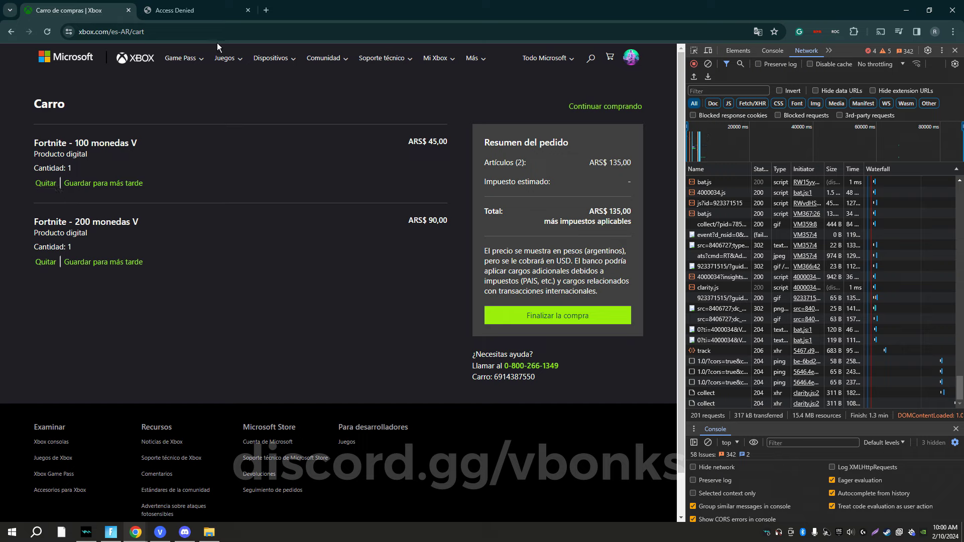
click(187, 5)
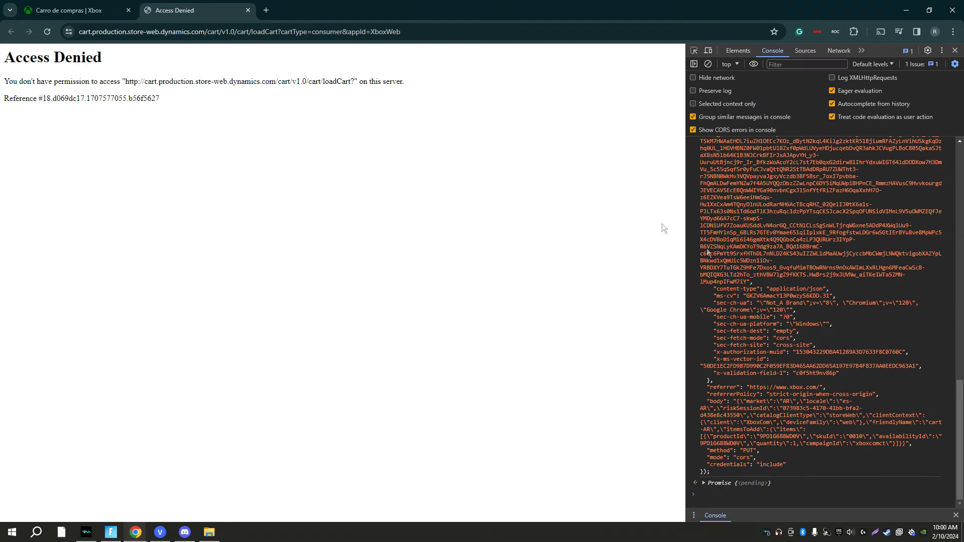
Step: Copy the previous fetch command into the Console input
scroll(772, 282, up, 5)
click(698, 209)
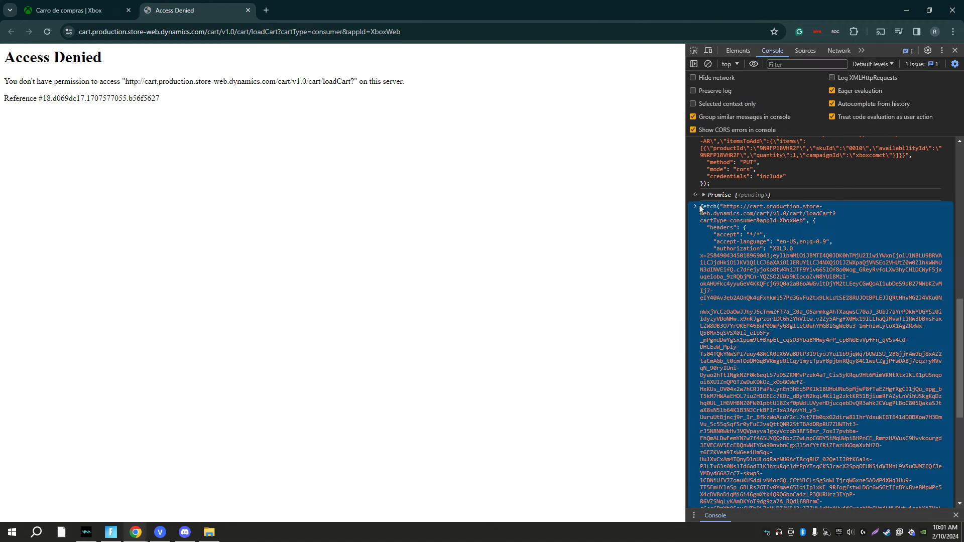
drag(704, 207, 806, 471)
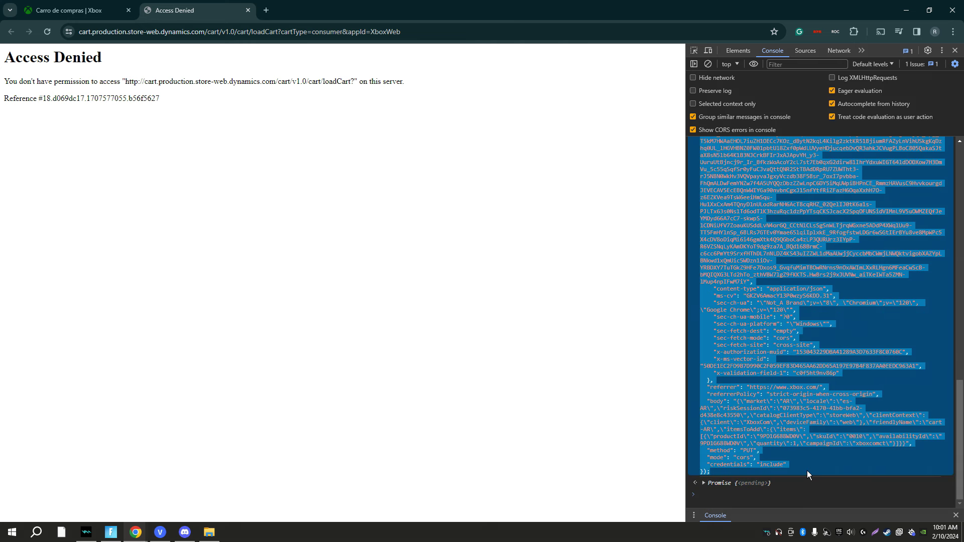
click(719, 496)
key(ctrl+v)
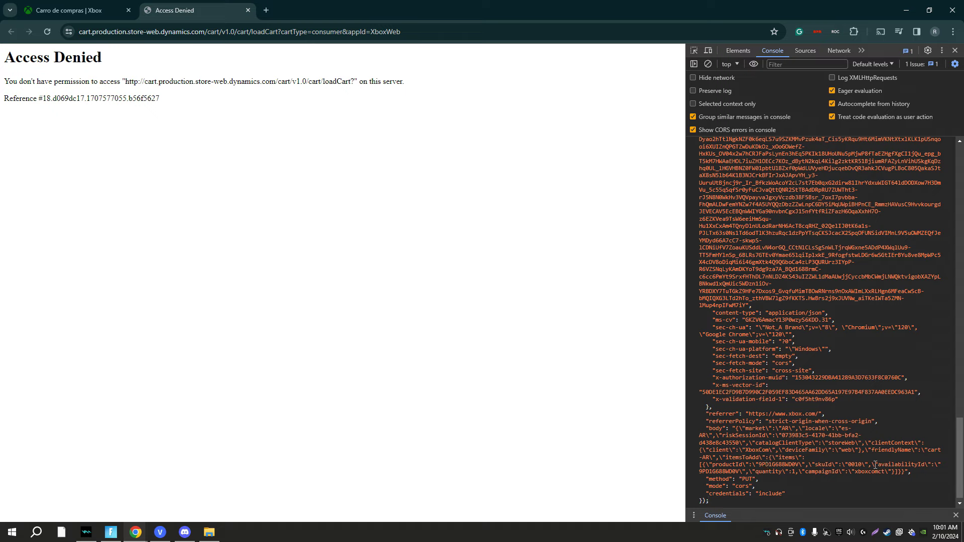
Step: Change the product ID to 9MV7N0D707LS and run the cart PUT request
double_click(719, 471)
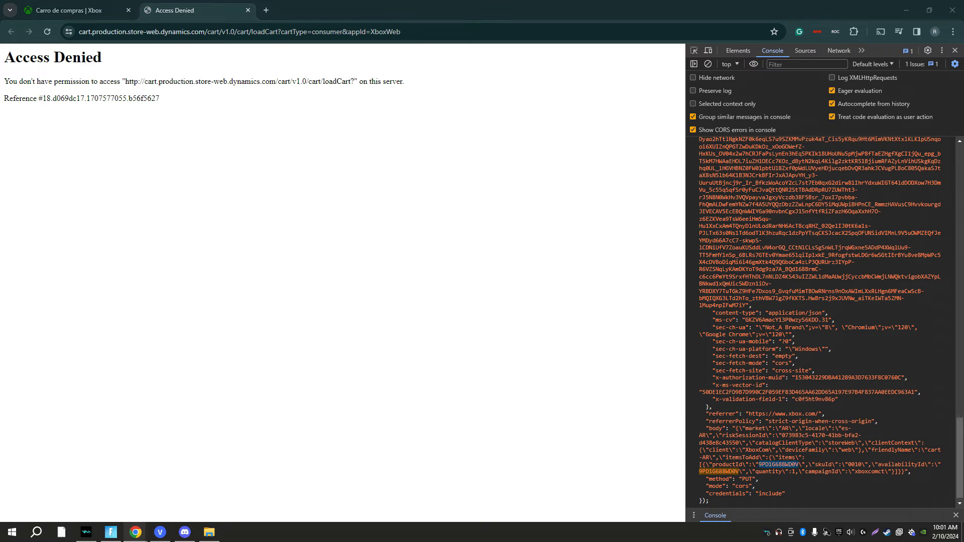
double_click(777, 465)
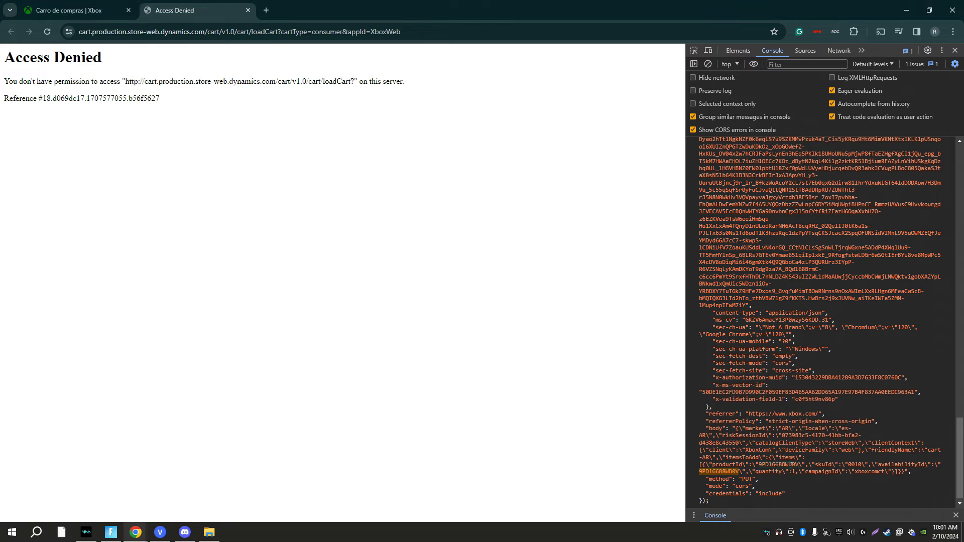
text(9MV7N0D707LS)
text(9MV7N0D707LS)
key(Return)
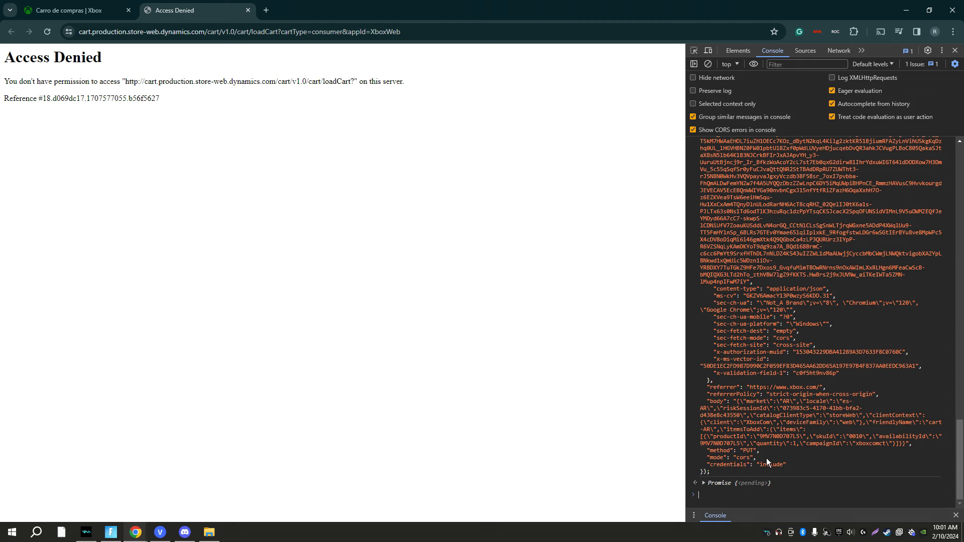
click(96, 10)
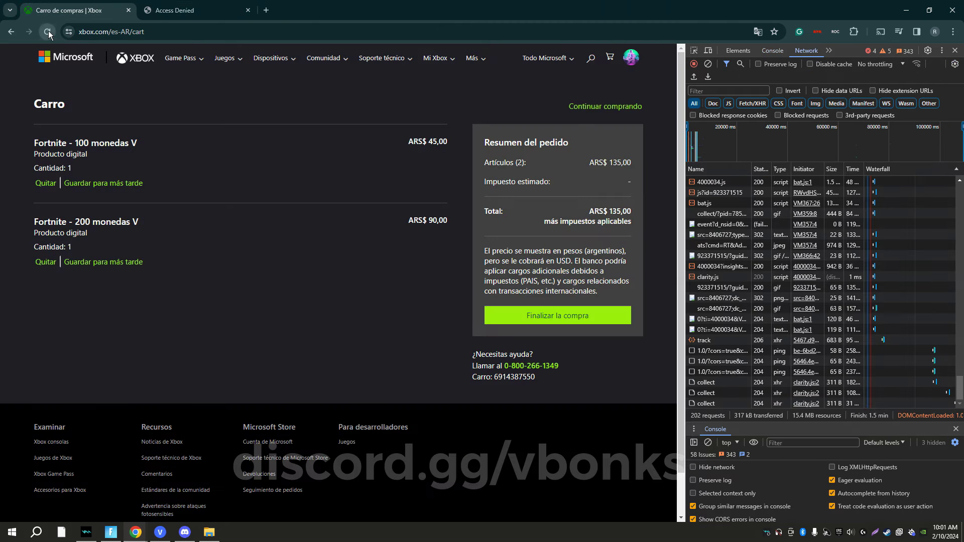
Step: Reload the cart and confirm Artículos (3), including Fortnite 300 monedas V, totalling ARS$ 270,00
click(49, 33)
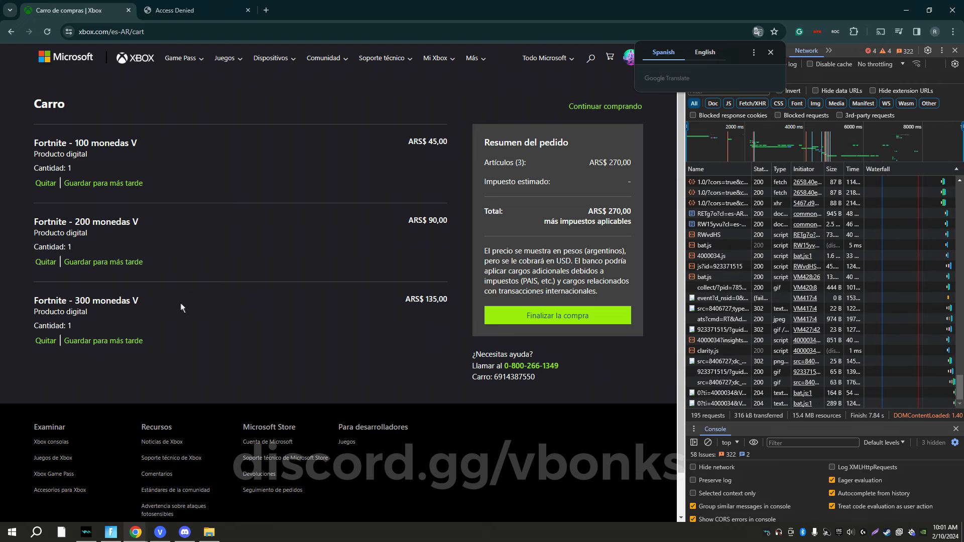
double_click(519, 162)
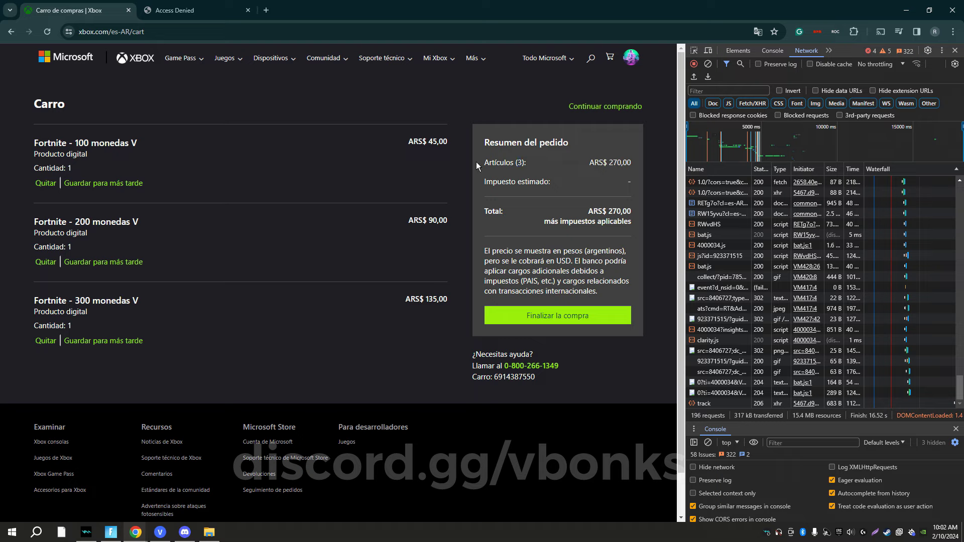
click(509, 164)
double_click(520, 162)
click(532, 159)
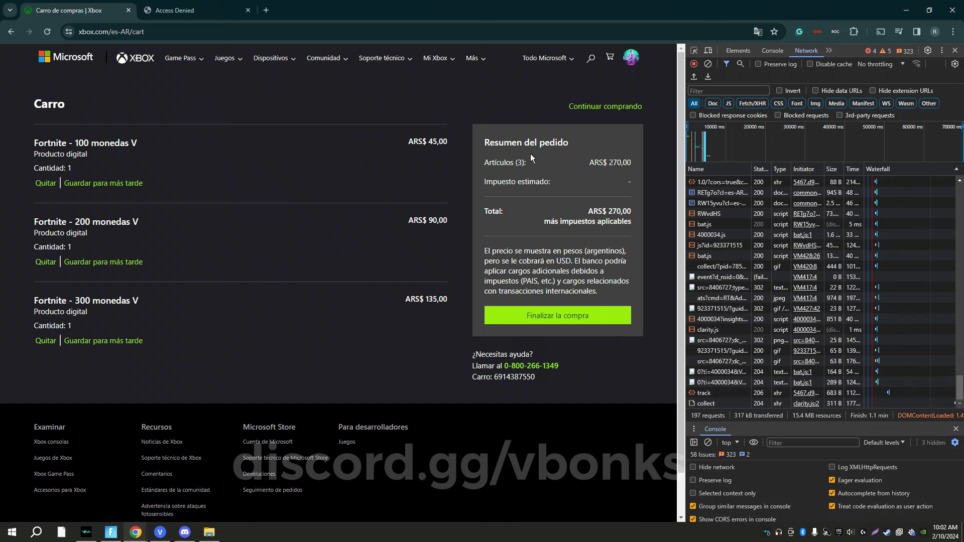